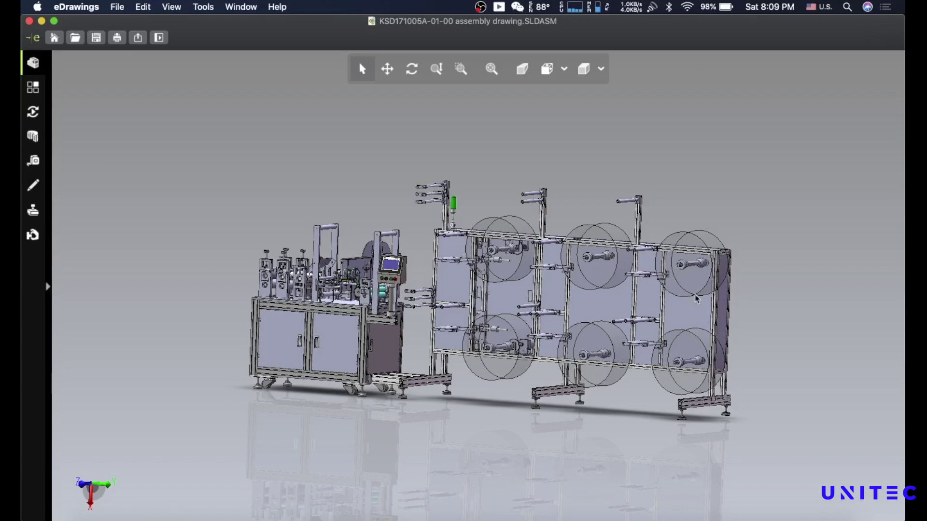
Hide the transparent reel disc on the upper spindle at the far end of the unwinding rack
left_click(695, 254)
right_click(694, 250)
left_click(706, 260)
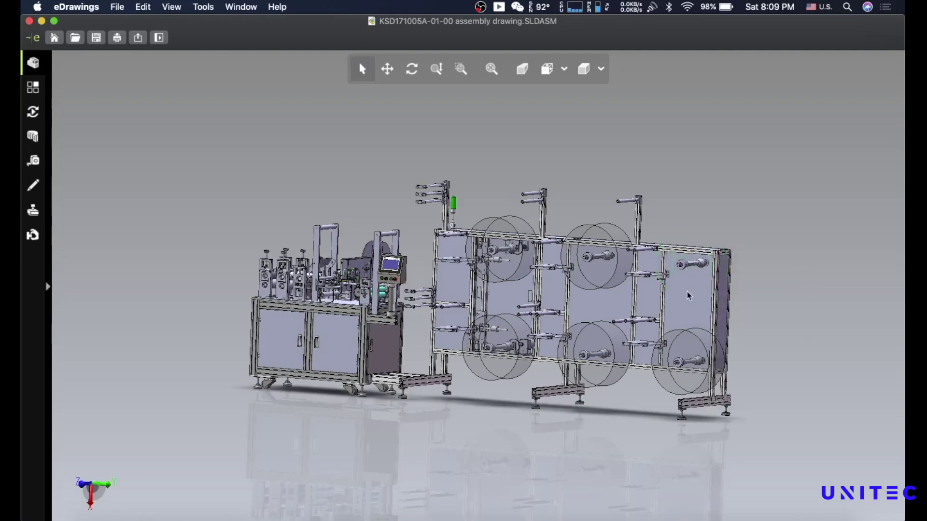
Hide the front cover panel and the side cover panel at the far end of the unwinding rack
left_click(703, 291)
right_click(694, 296)
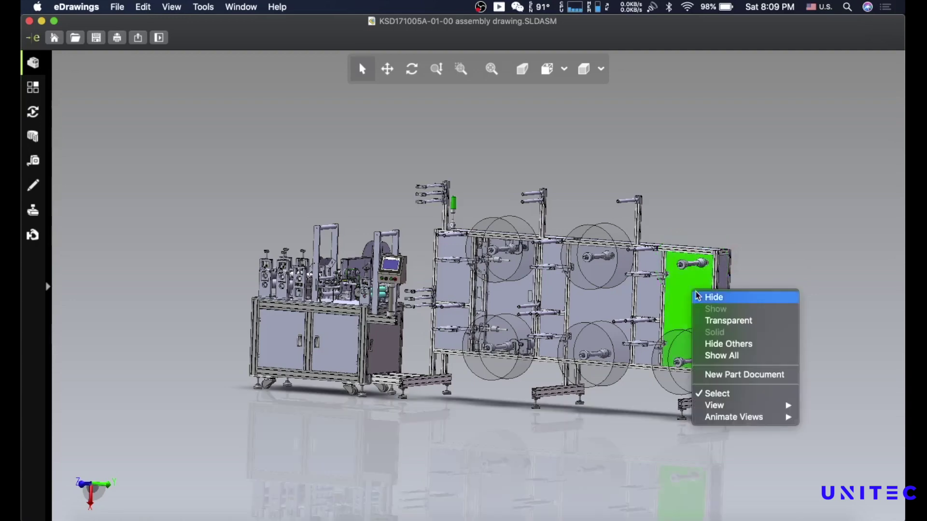
key("Escape")
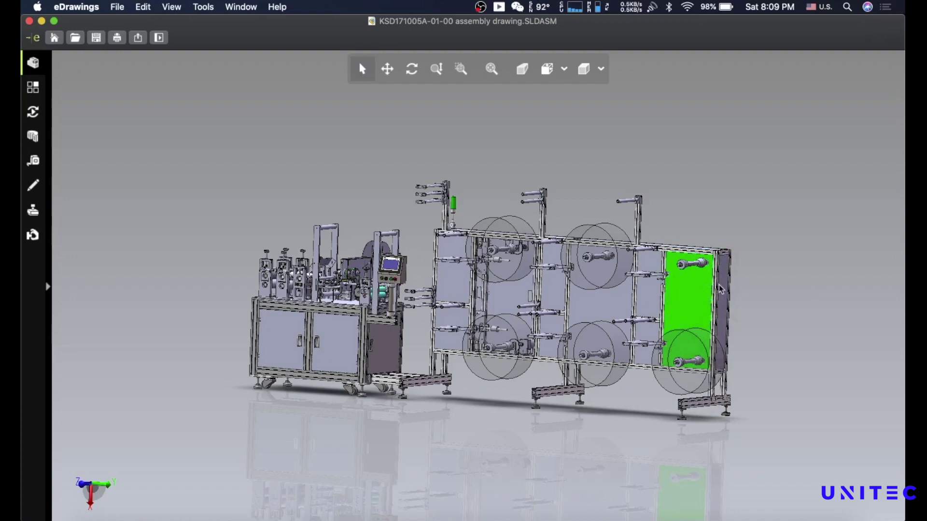
left_click(721, 287)
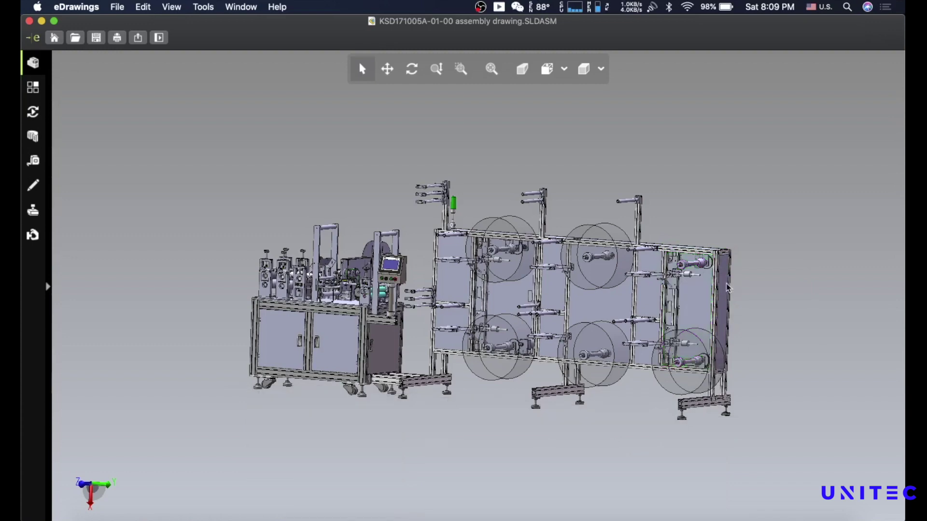
right_click(729, 288)
left_click(730, 288)
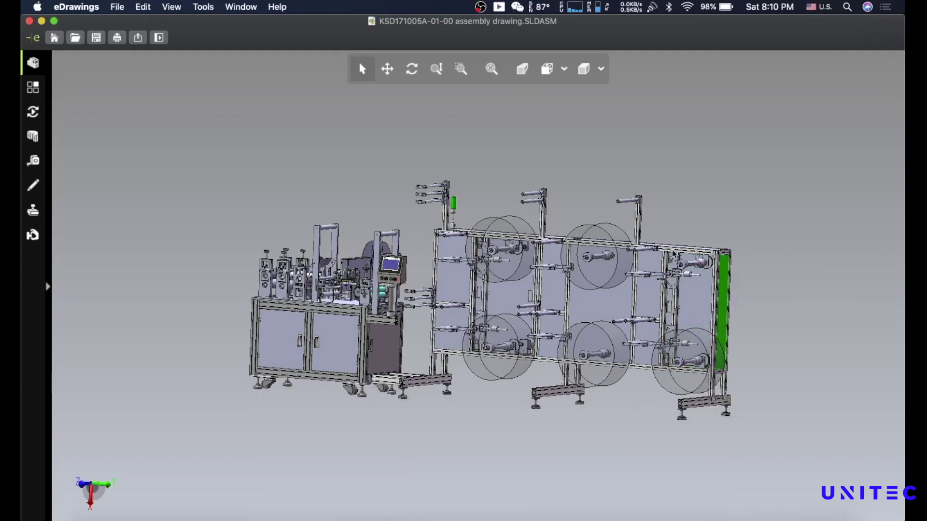
Zoom in on the uncovered upper spindle at the rack's far end and hide the profile frame around it
left_click(461, 69)
left_click_drag(679, 241, 728, 316)
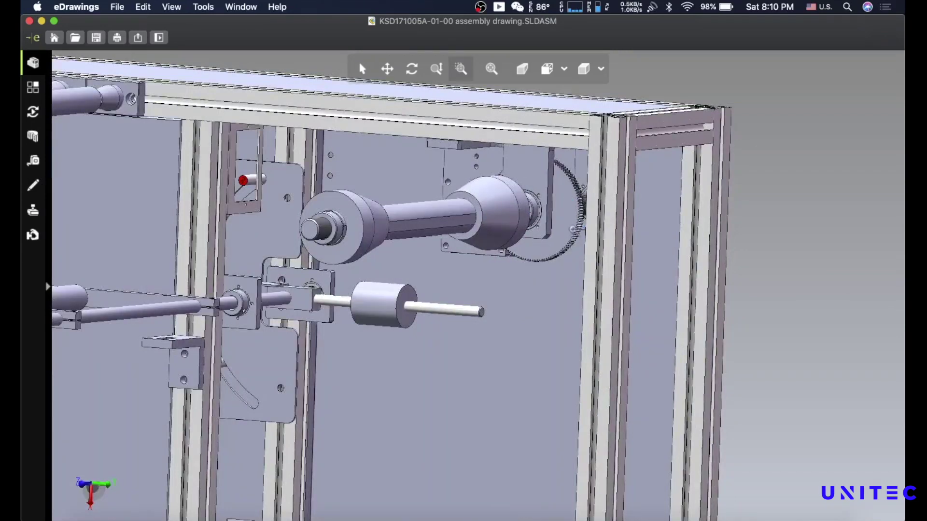
left_click(362, 70)
left_click(603, 181)
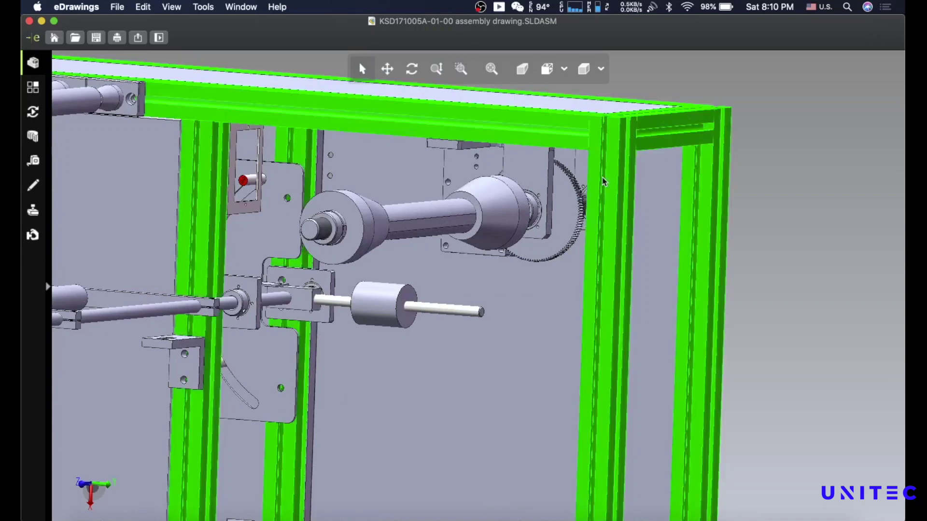
right_click(603, 180)
left_click(493, 197)
Hide the large gear on the upper spindle's shaft
left_click(560, 194)
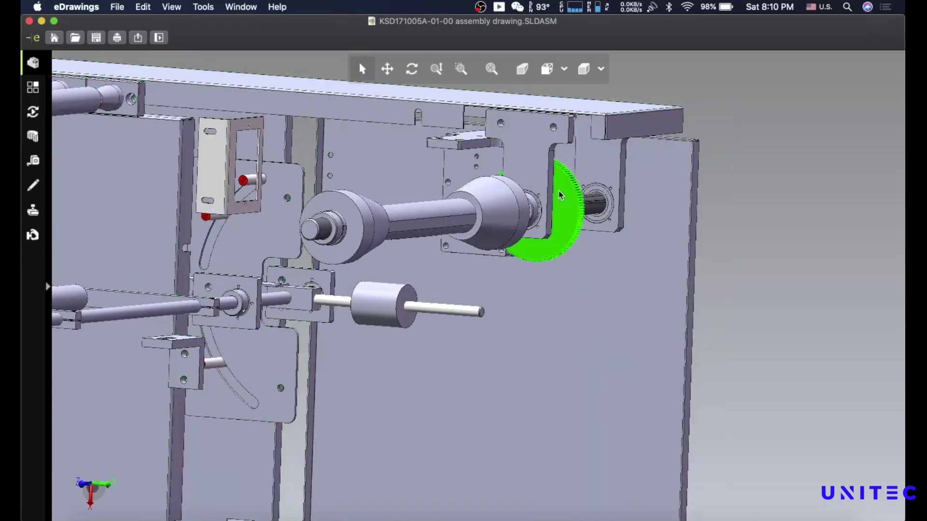
right_click(561, 222)
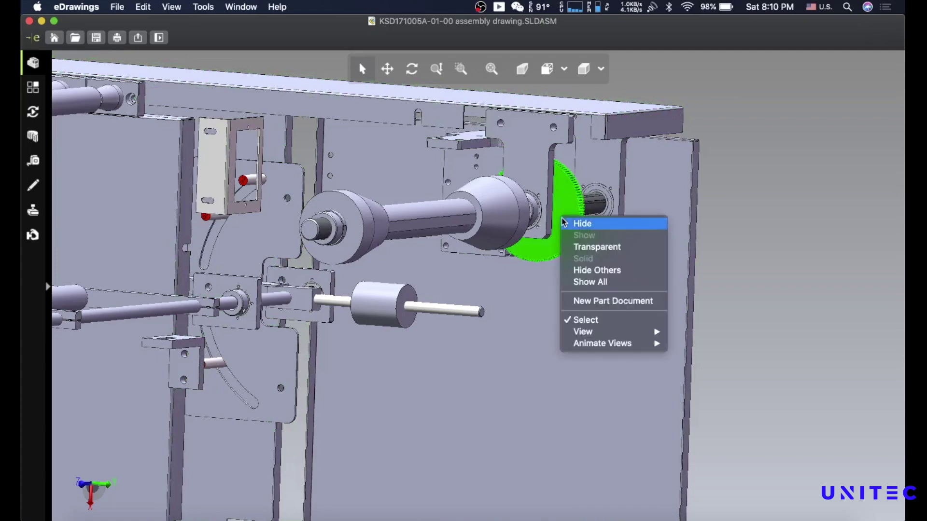
left_click(592, 226)
Hide the cylindrical part behind the upper spindle's mounting bracket
middle_click_drag(540, 263, 471, 160)
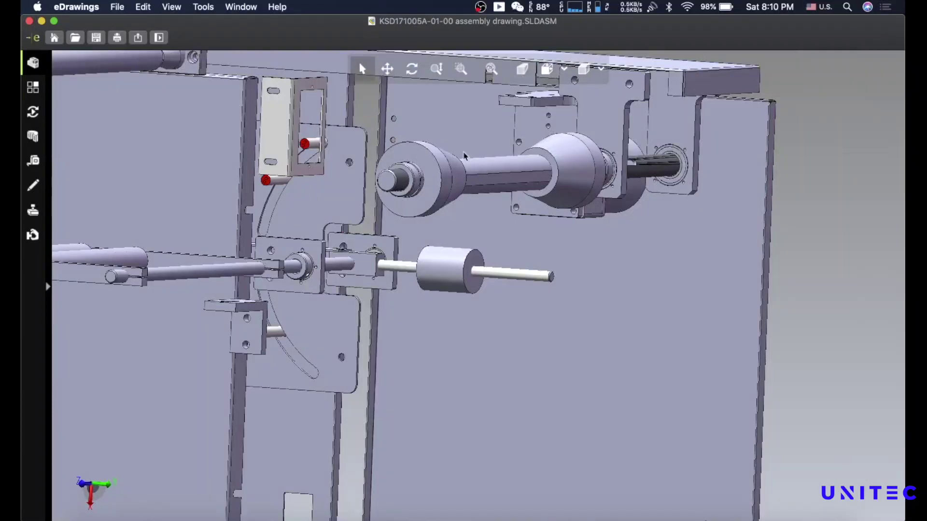
left_click(619, 209)
right_click(622, 209)
key("Escape")
left_click(433, 211)
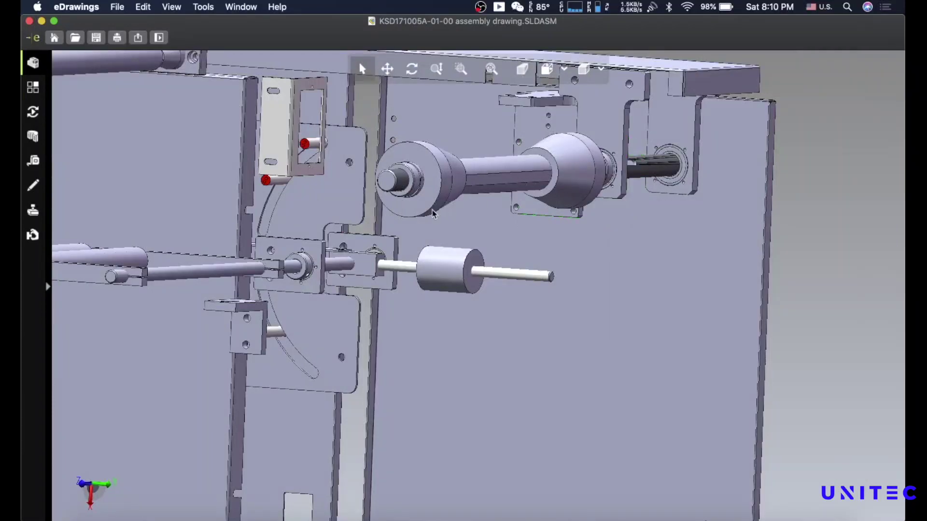
Examine the unwinding rack's spindles and guide rollers from the front, ending at the machine table and control panel
scroll(432, 210, "left", 10)
scroll(433, 214, "down", 5)
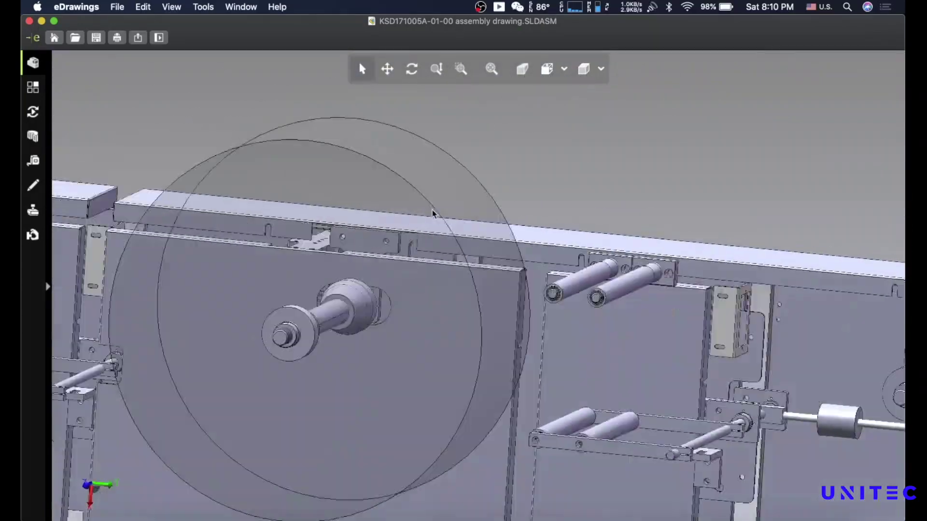
scroll(433, 213, "up", 5)
scroll(433, 214, "down", 3)
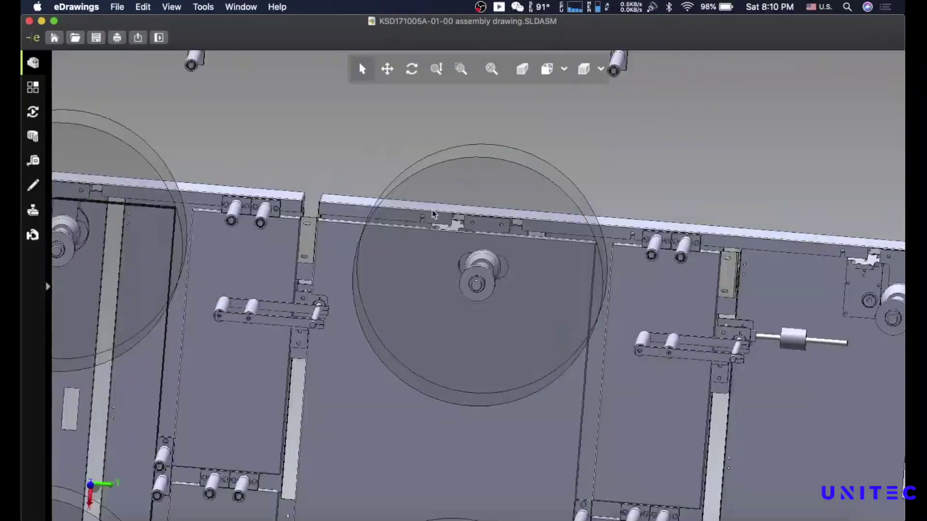
scroll(411, 257, "down", 5)
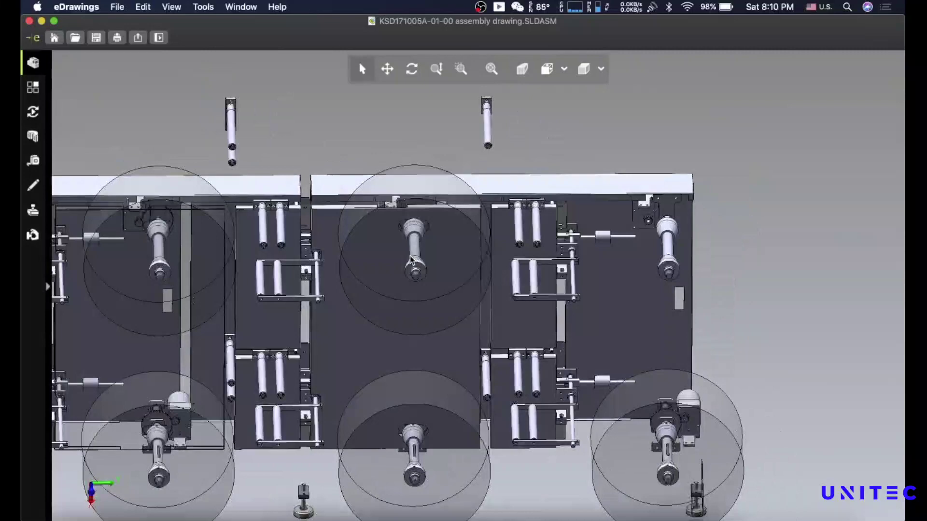
left_click(387, 68)
left_click_drag(396, 324, 840, 220)
left_click_drag(560, 292, 764, 316)
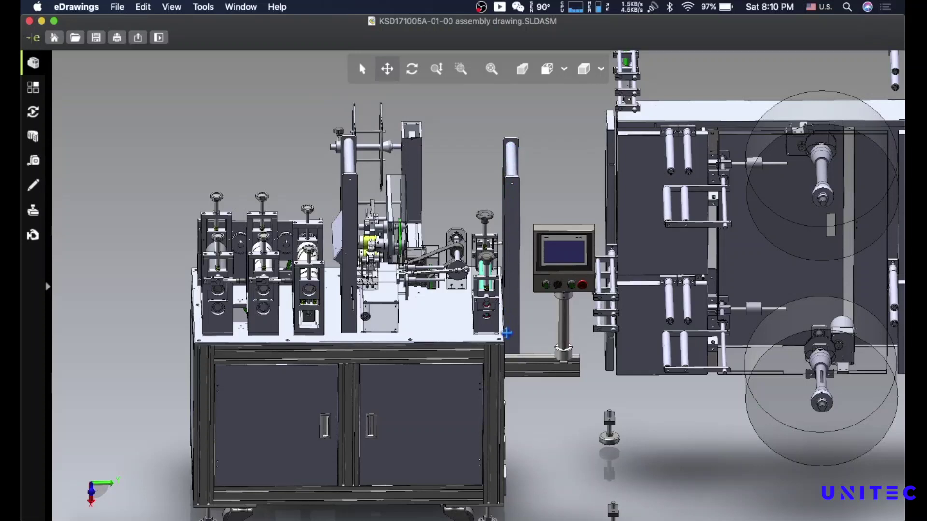
Hide the front and rear upright plates that carry the tall guide roller beside the control panel
left_click(363, 69)
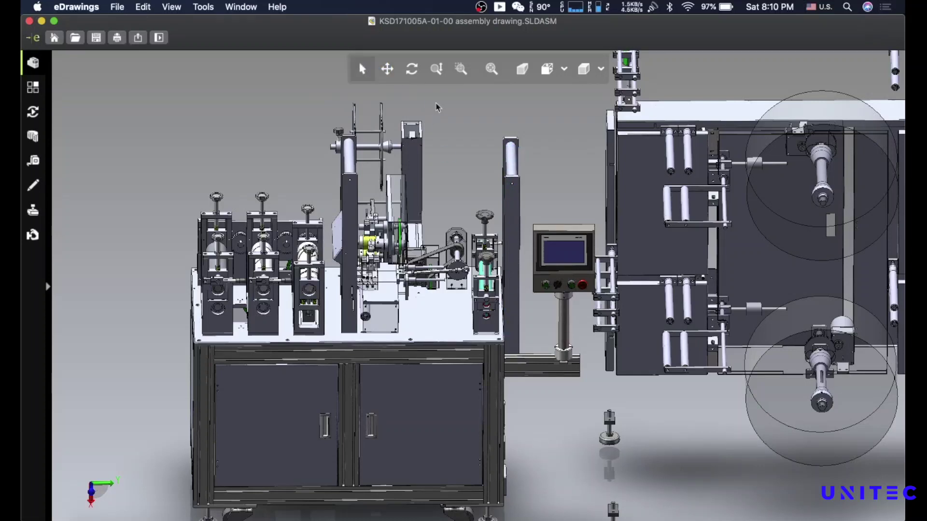
left_click(513, 238)
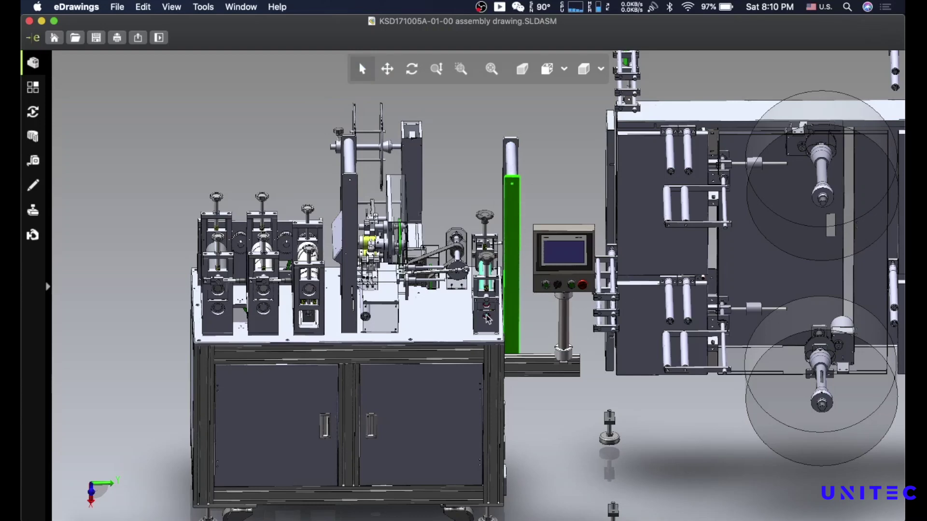
right_click(512, 202)
left_click(539, 206)
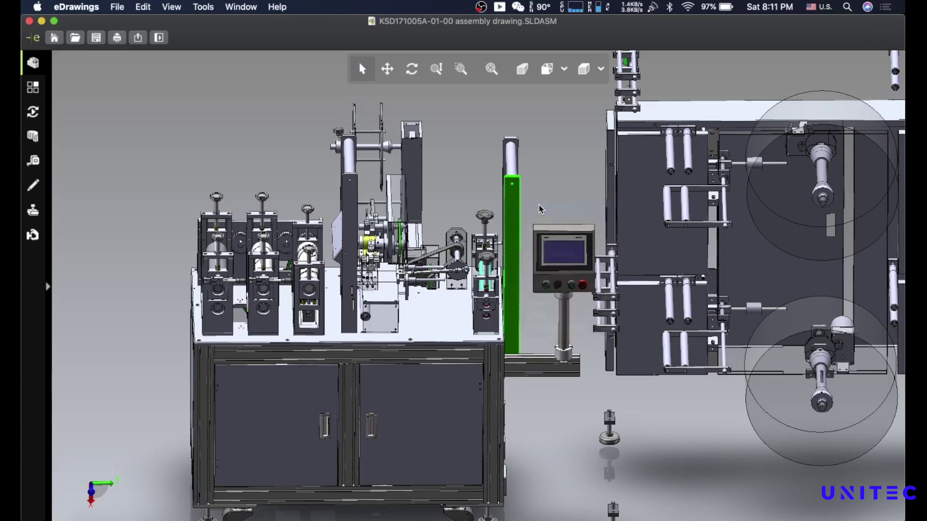
left_click(512, 225)
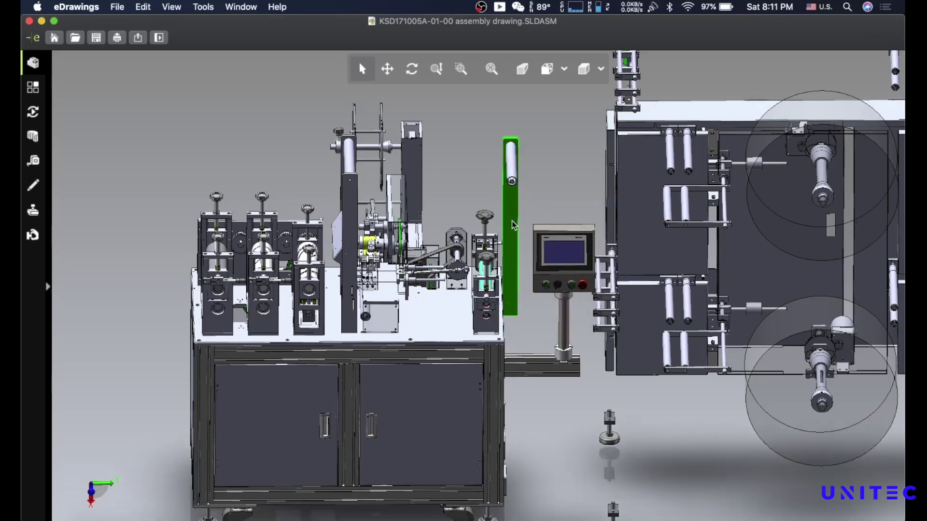
right_click(514, 222)
left_click(529, 226)
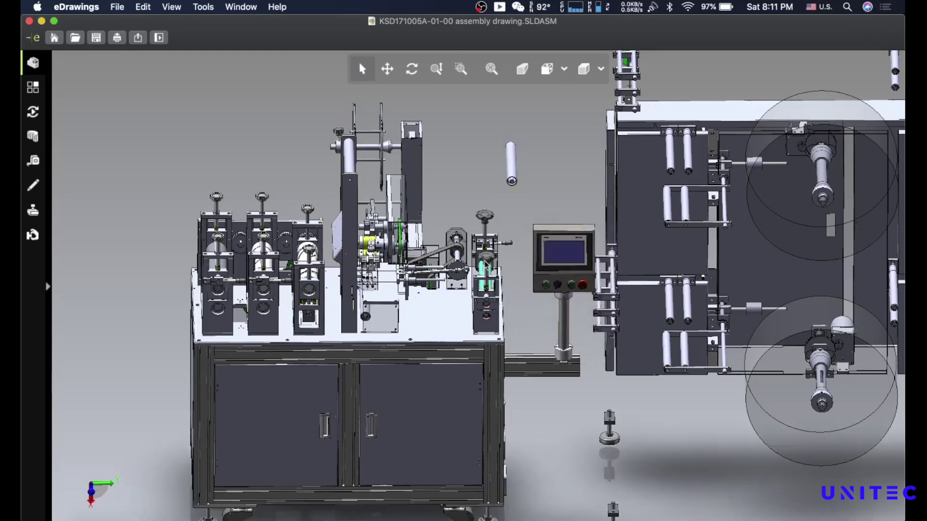
Hide the part below the front handwheel and the front bearing block on the roller stand beside the control panel
right_click(482, 272)
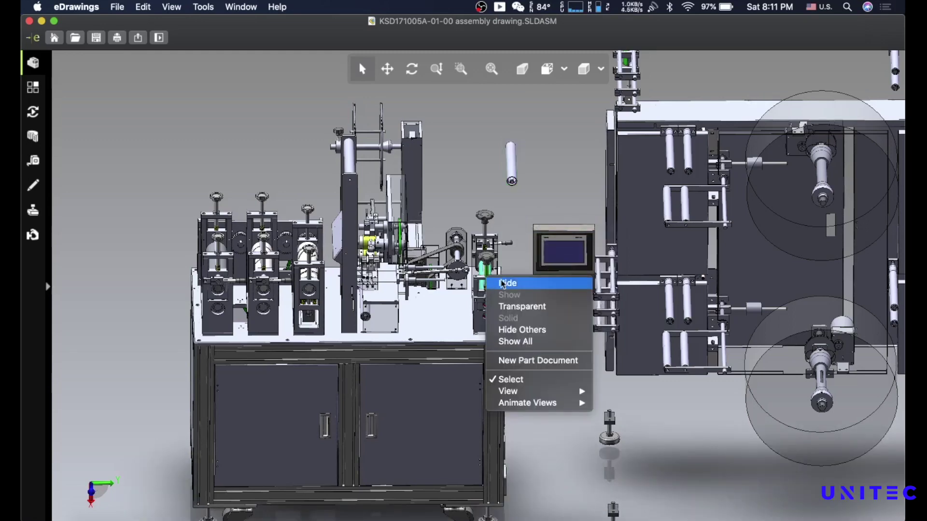
left_click(502, 284)
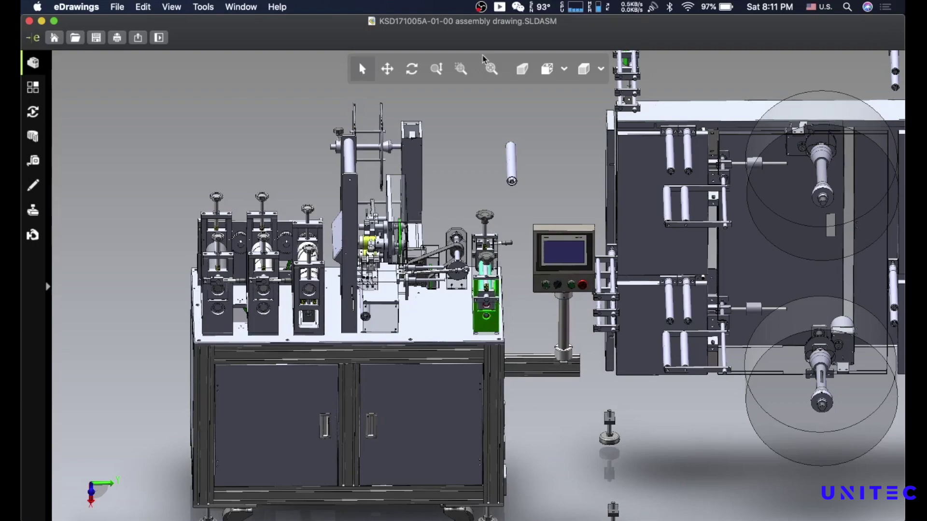
left_click(461, 69)
left_click_drag(426, 210, 554, 382)
left_click(363, 70)
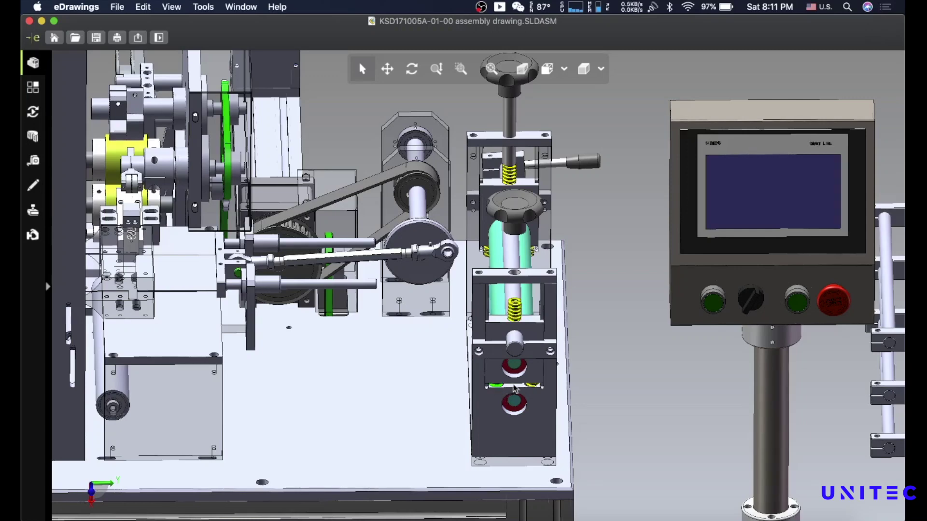
right_click(535, 363)
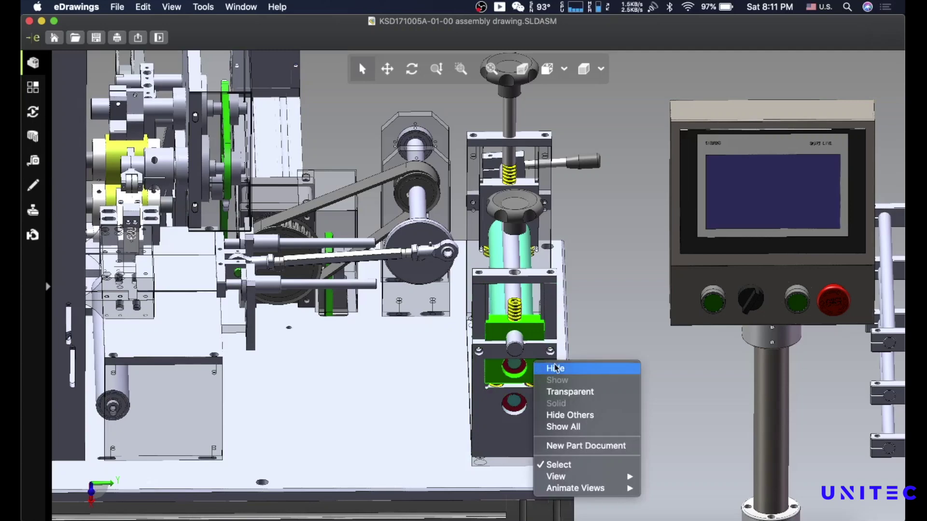
left_click(555, 368)
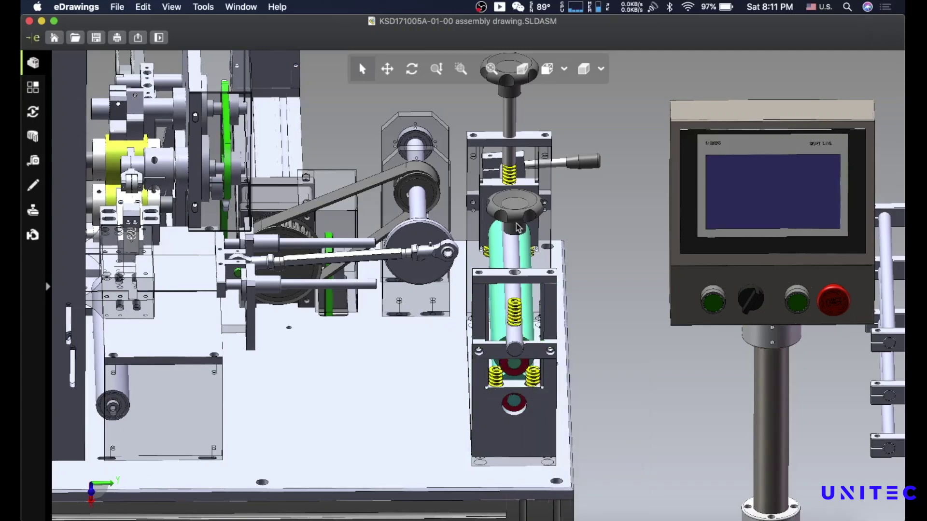
Hide the long horizontal rod and the upper crossbar at the front of the roller stand
left_click(515, 292)
right_click(524, 291)
left_click(523, 293)
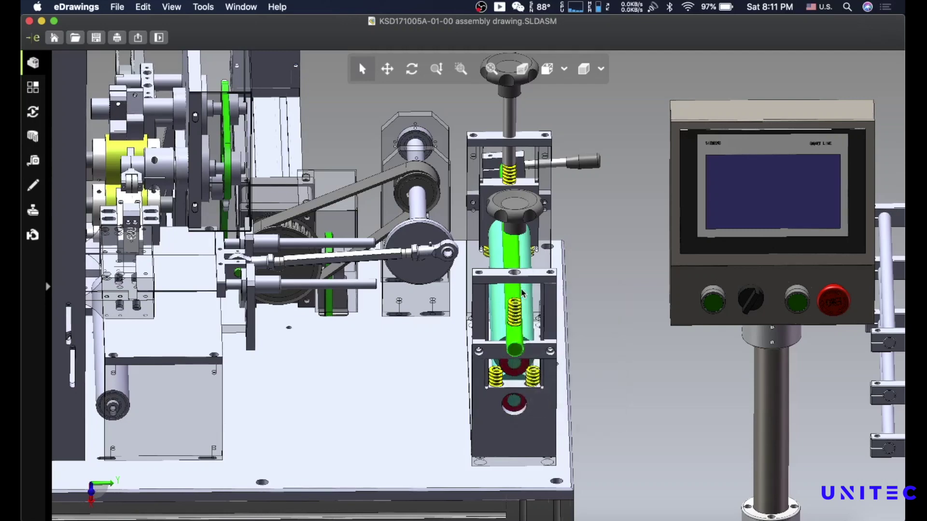
left_click(505, 282)
left_click(506, 282)
right_click(506, 280)
left_click(535, 285)
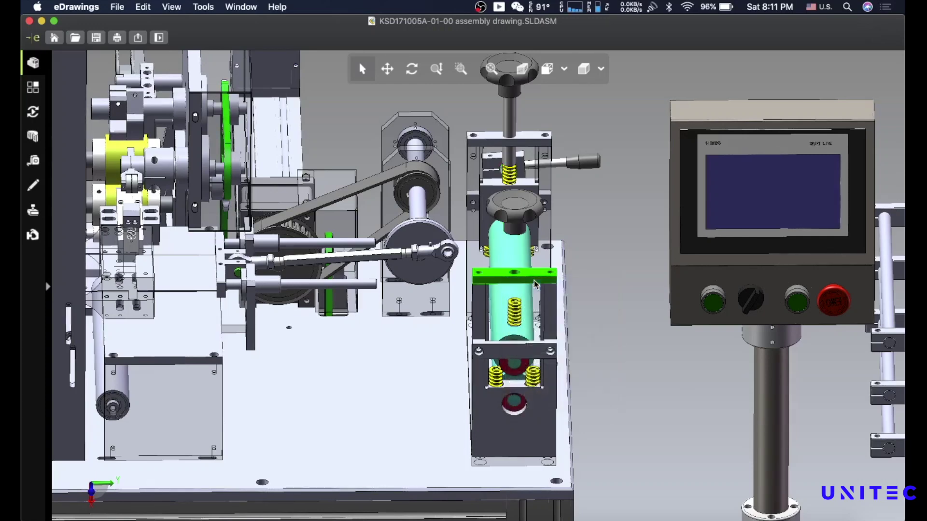
Hide the roller stand's front end plate and the upper turquoise roller
left_click(535, 411)
right_click(534, 383)
left_click(529, 298)
left_click(520, 284)
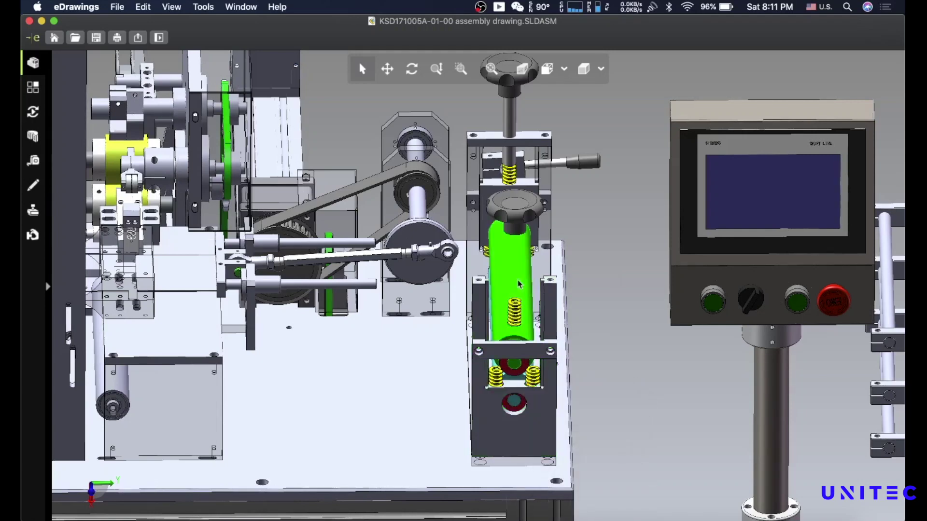
right_click(518, 279)
left_click(540, 286)
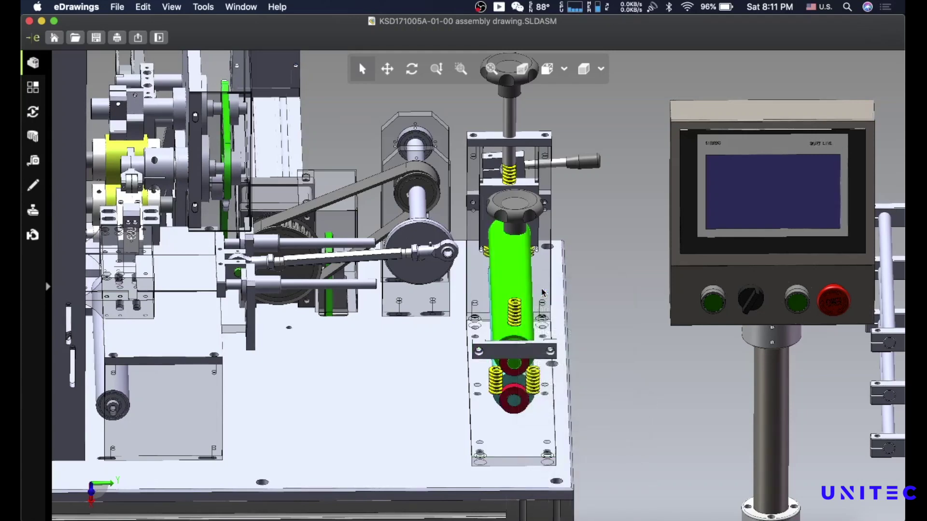
Hide the remaining front crossbar and the upper red bearing in front of the turquoise roller
left_click(514, 360)
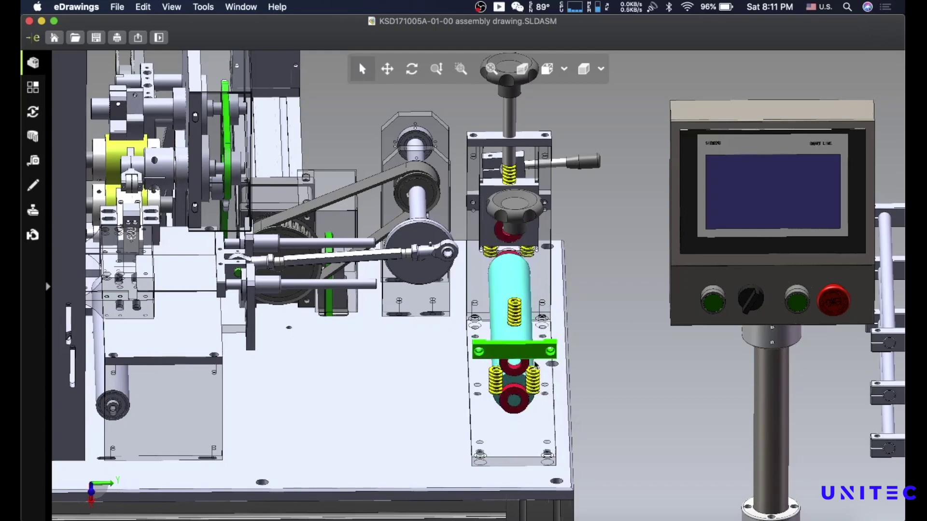
right_click(513, 356)
left_click(534, 362)
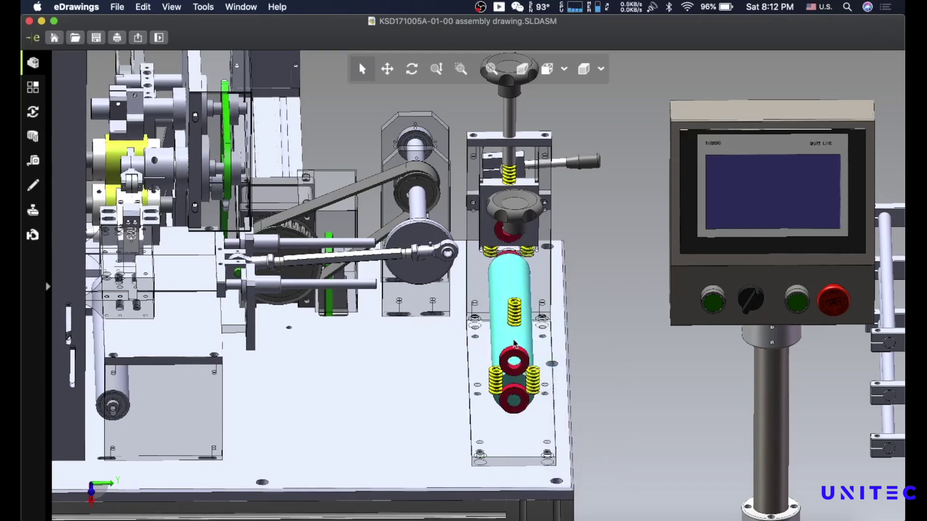
left_click(513, 357)
right_click(513, 356)
left_click(513, 355)
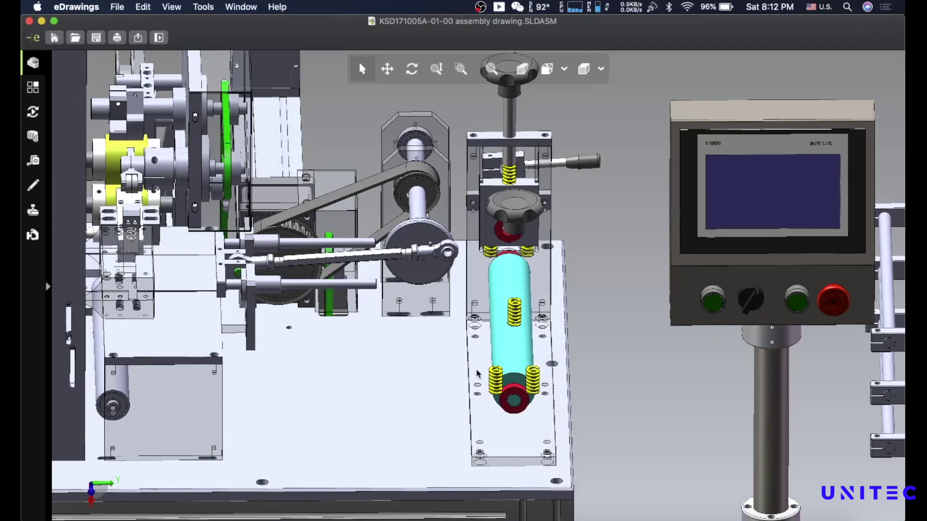
Highlight the crank disc of the connecting rod drive, followed by the sliding plate at the rod's other end
scroll(476, 374, "left", 5)
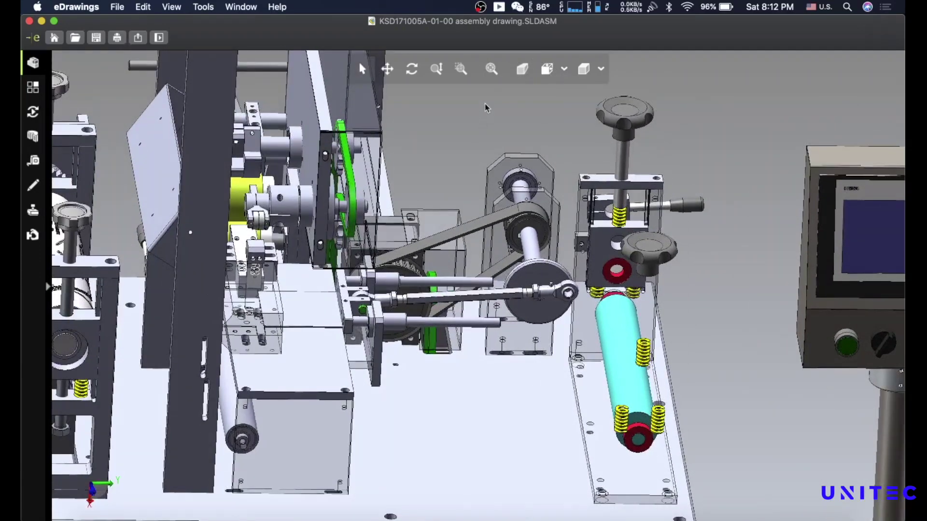
left_click(537, 270)
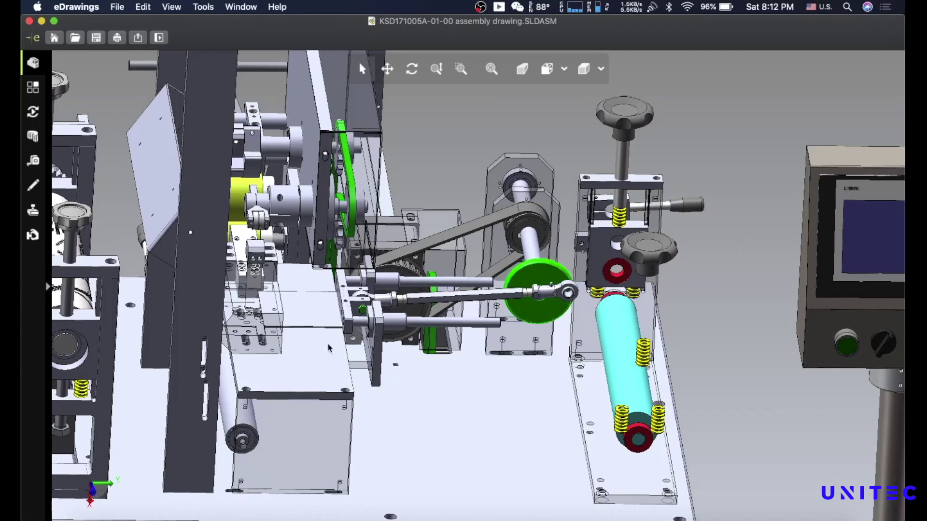
scroll(468, 333, "down", 3)
scroll(467, 333, "up", 3)
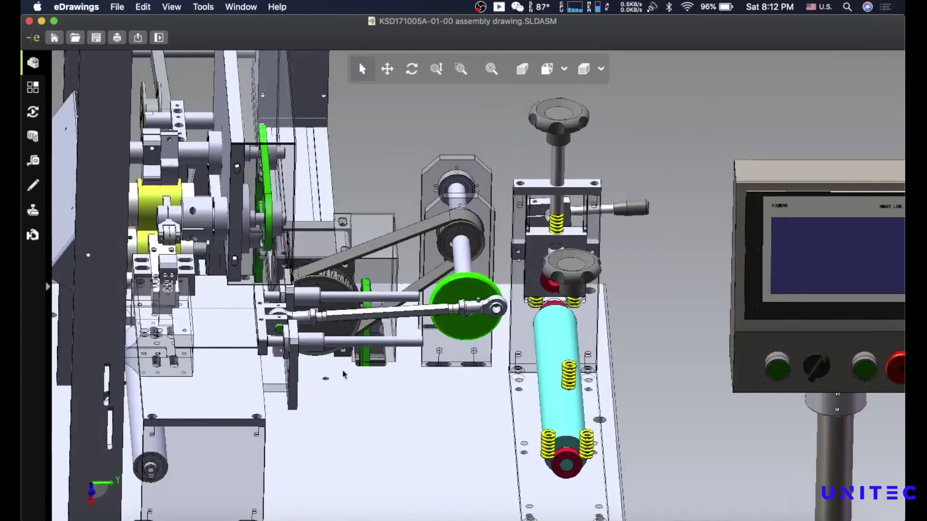
left_click(264, 328)
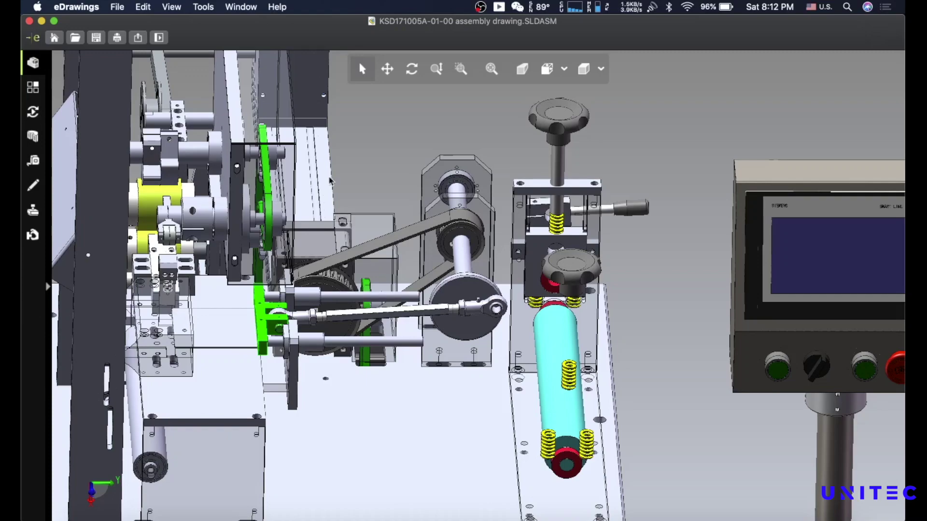
Hide the tall front cover plate of the box-shaped column that carries the unwinding shaft on the machine's opposite side
left_click(387, 69)
left_click_drag(310, 335, 538, 403)
left_click(412, 69)
left_click_drag(476, 400, 588, 408)
left_click_drag(412, 423, 569, 451)
left_click_drag(342, 457, 515, 499)
left_click_drag(420, 281, 534, 172)
left_click_drag(331, 381, 266, 383)
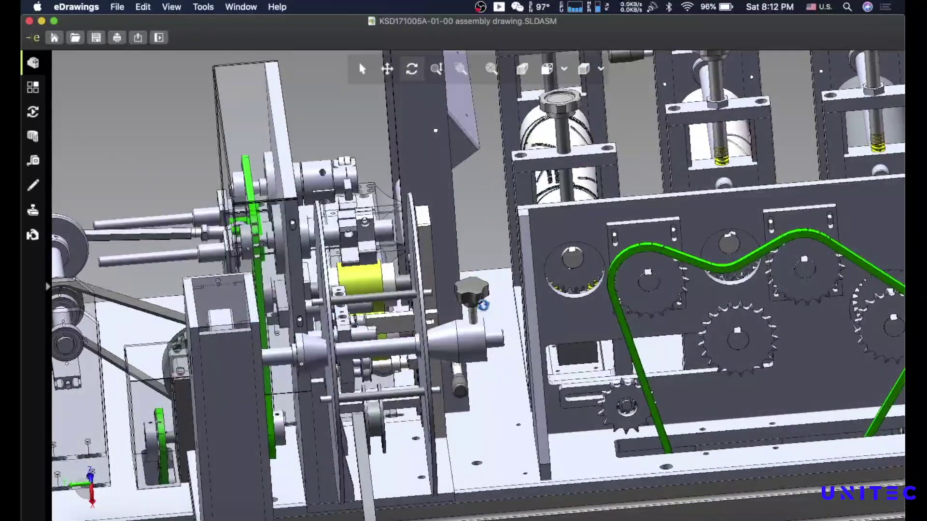
left_click(362, 67)
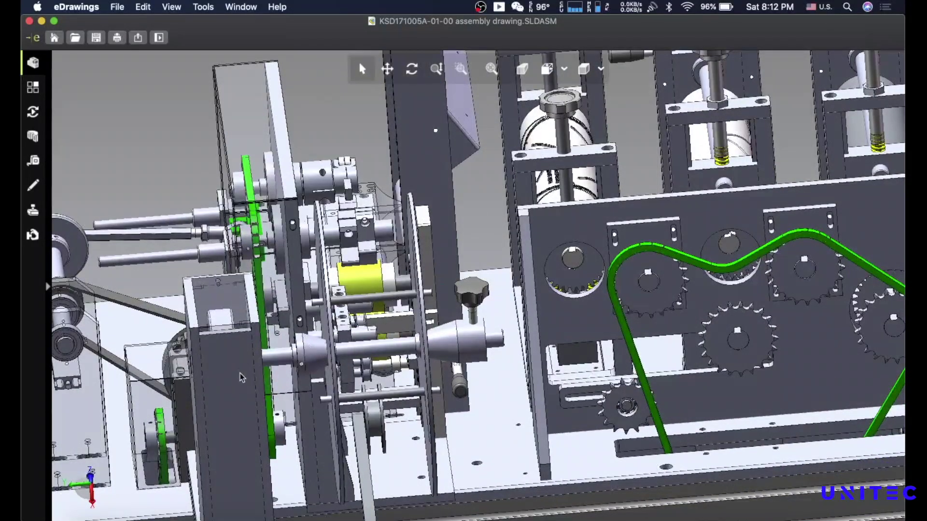
left_click(241, 378)
right_click(240, 377)
left_click(274, 379)
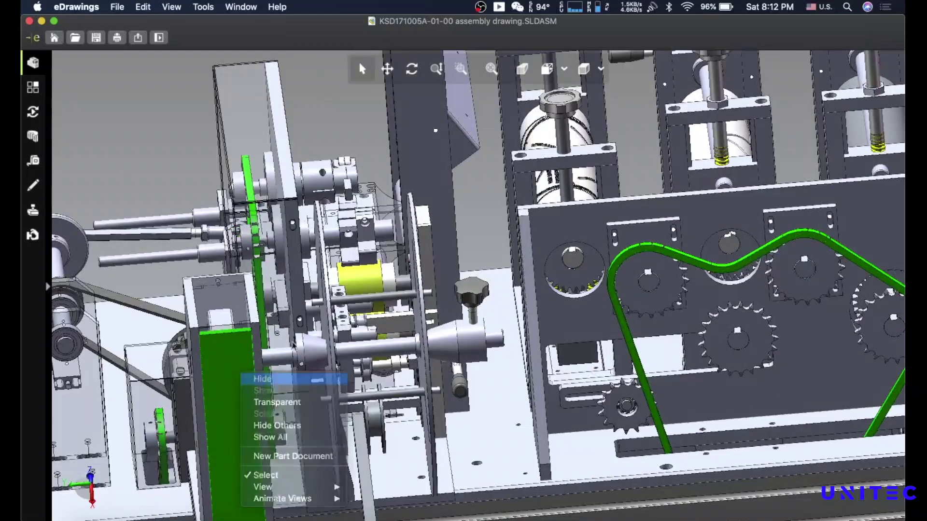
Hide the two large round reel discs on the unwinding shaft, first the one nearer the column, followed by the outer one
left_click(326, 326)
right_click(345, 327)
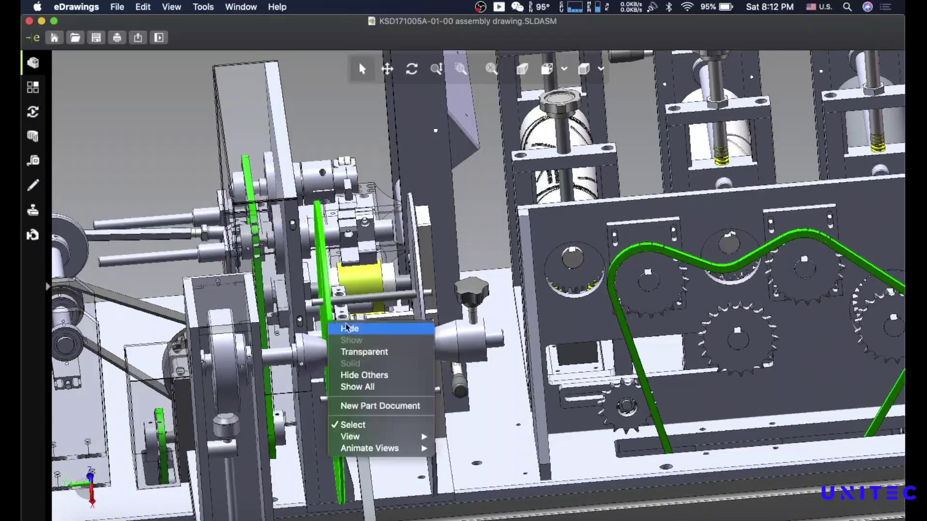
left_click(347, 328)
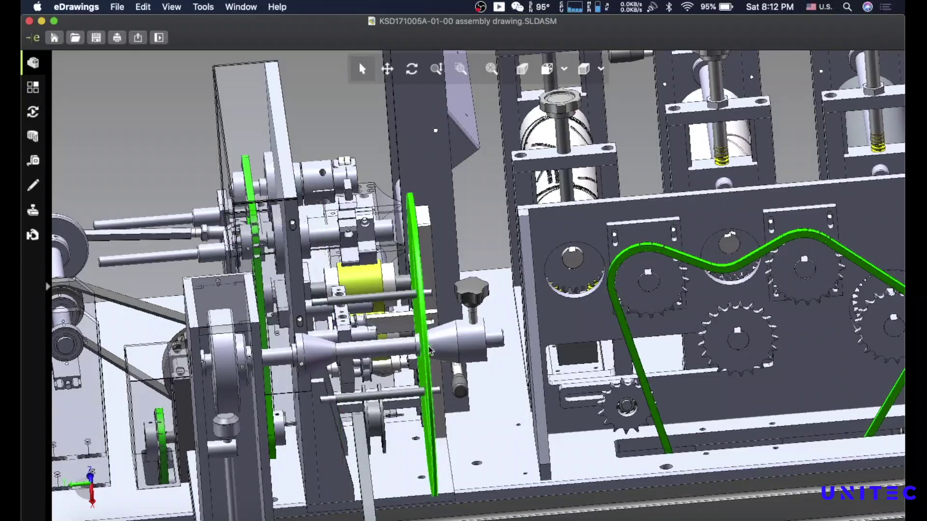
right_click(420, 344)
left_click(428, 350)
key("p")
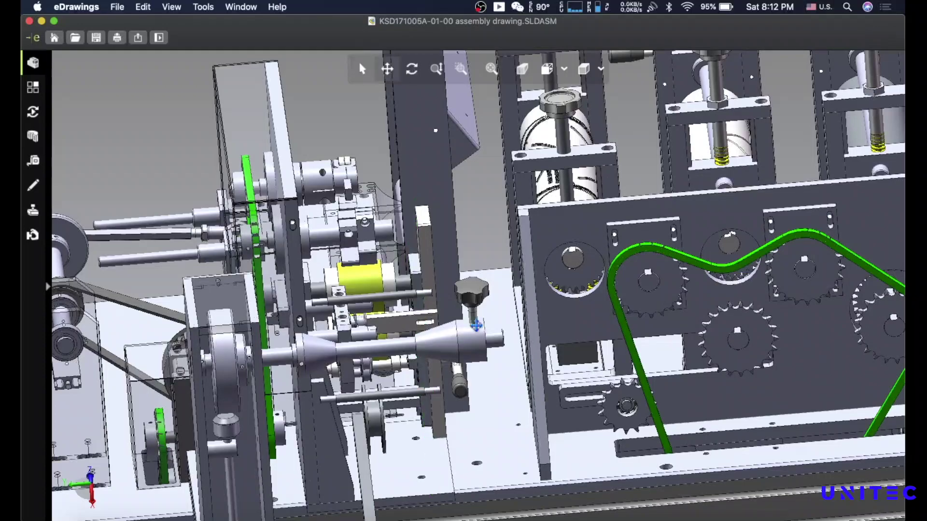